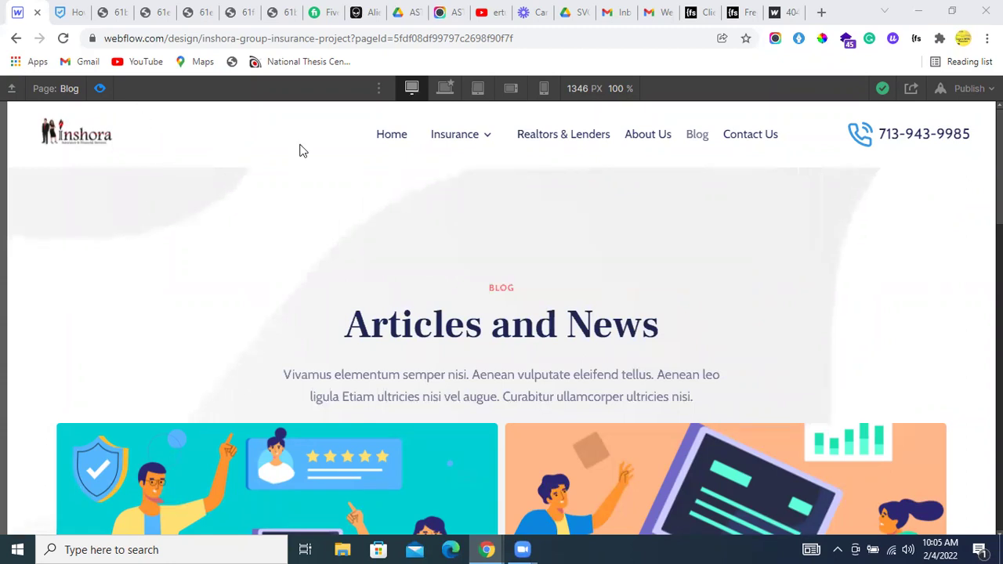
# - Scroll up and down through the Blog page preview to review its post listings
pyautogui.scroll(-5, 363, 269)
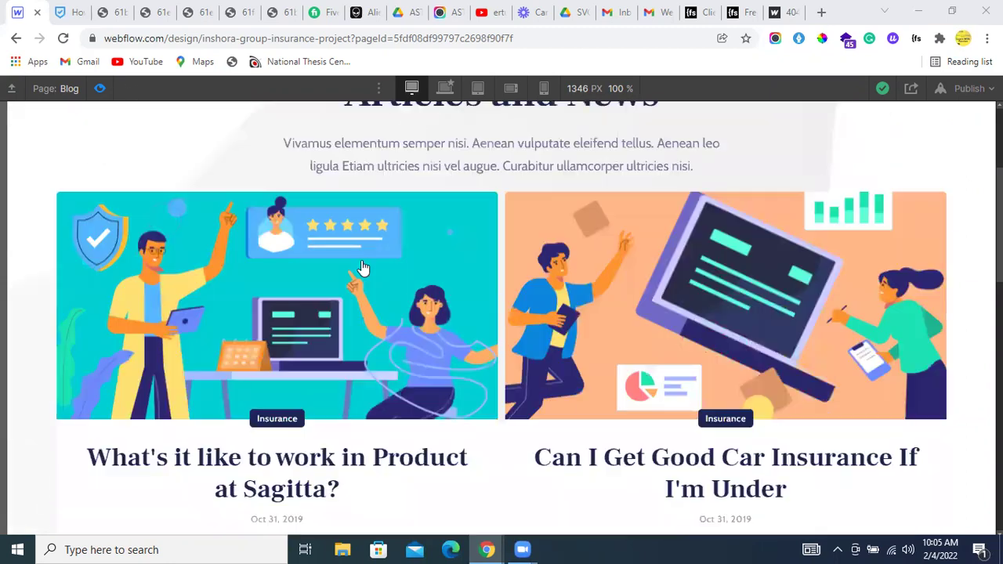
pyautogui.scroll(-5, 374, 278)
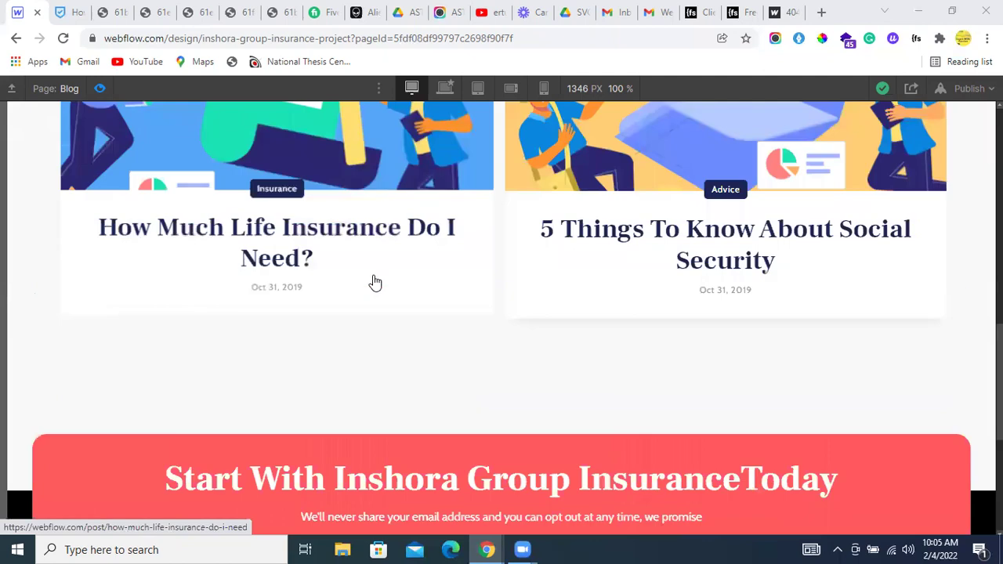
pyautogui.scroll(10, 374, 282)
pyautogui.scroll(2, 388, 251)
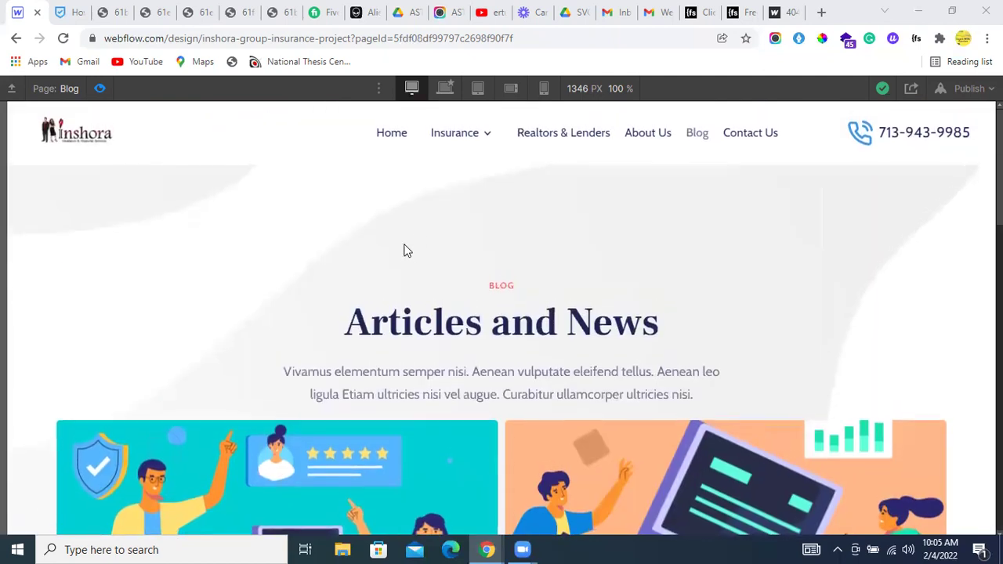
pyautogui.scroll(-2, 383, 243)
# - View the live life insurance post, then browse the live site's Blog page
pyautogui.click(58, 5)
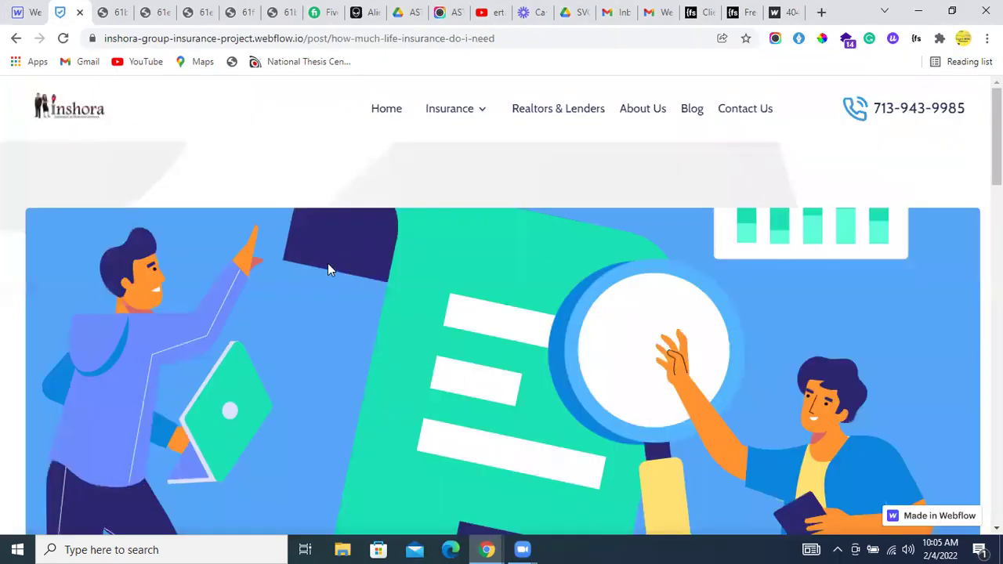
pyautogui.click(691, 111)
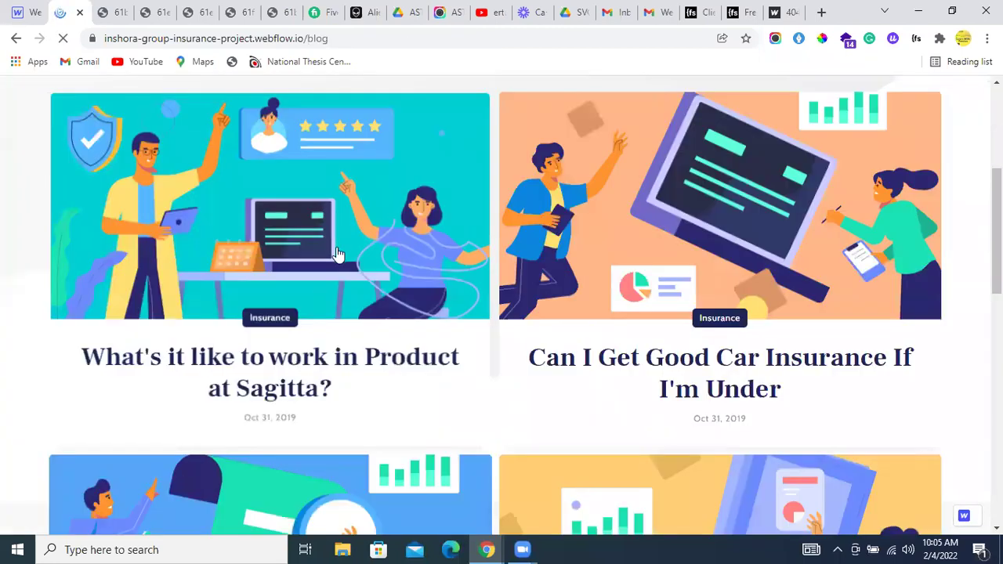
pyautogui.scroll(10, 327, 267)
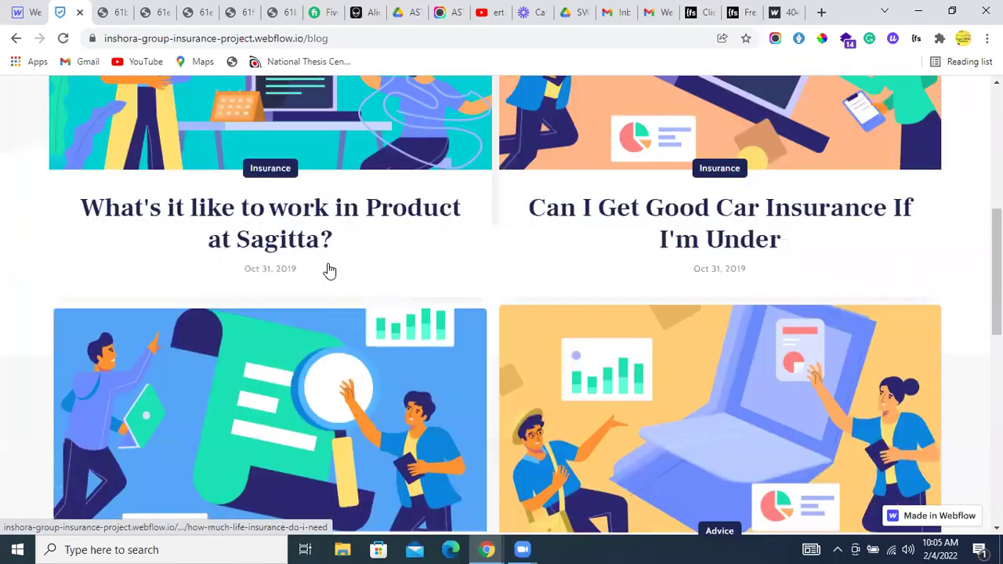
pyautogui.scroll(-4, 338, 261)
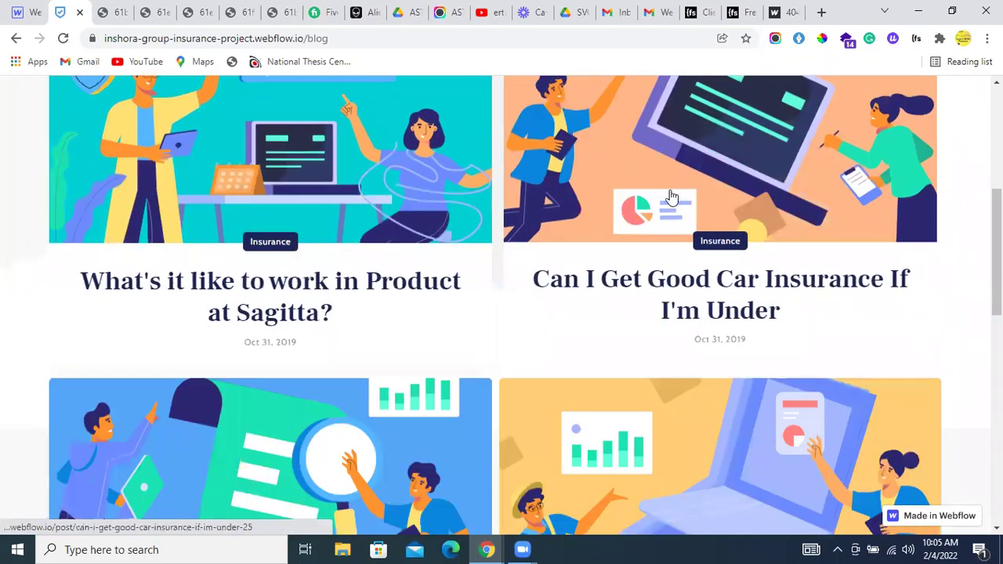
# - Read through the live car insurance post, then return to the Webflow Designer
pyautogui.click(672, 195)
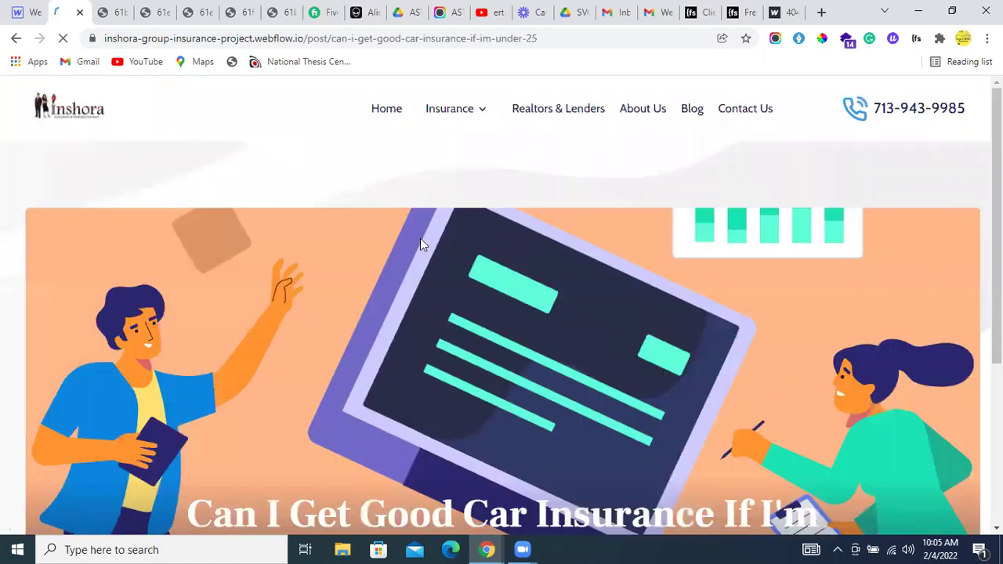
pyautogui.scroll(-1, 415, 225)
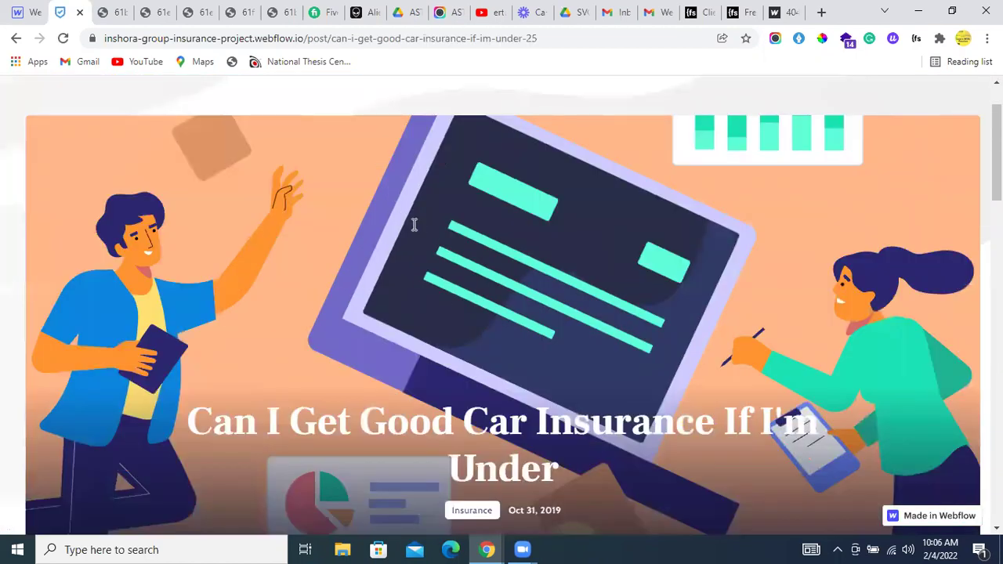
pyautogui.scroll(-8, 411, 228)
pyautogui.scroll(-8, 411, 229)
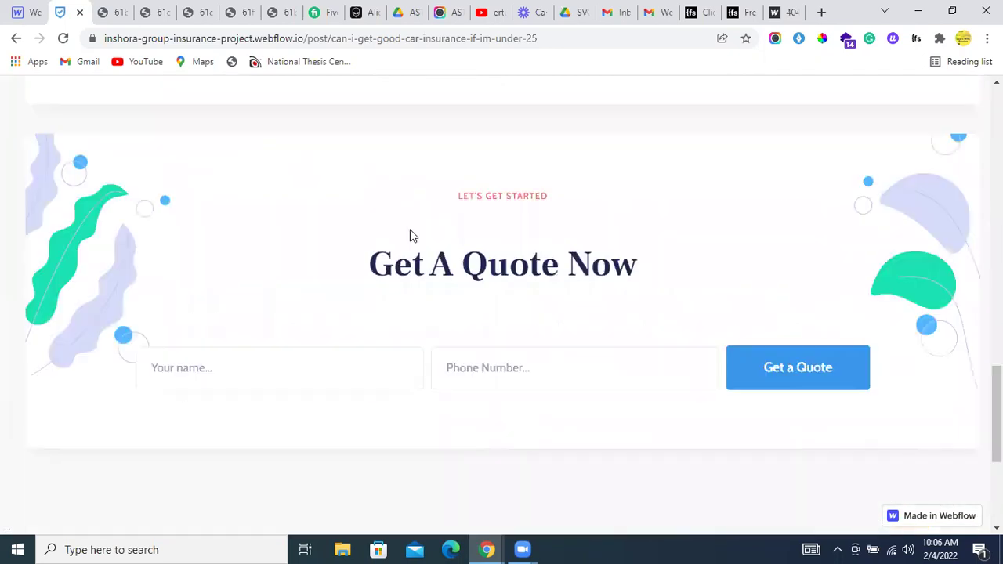
pyautogui.scroll(-3, 405, 246)
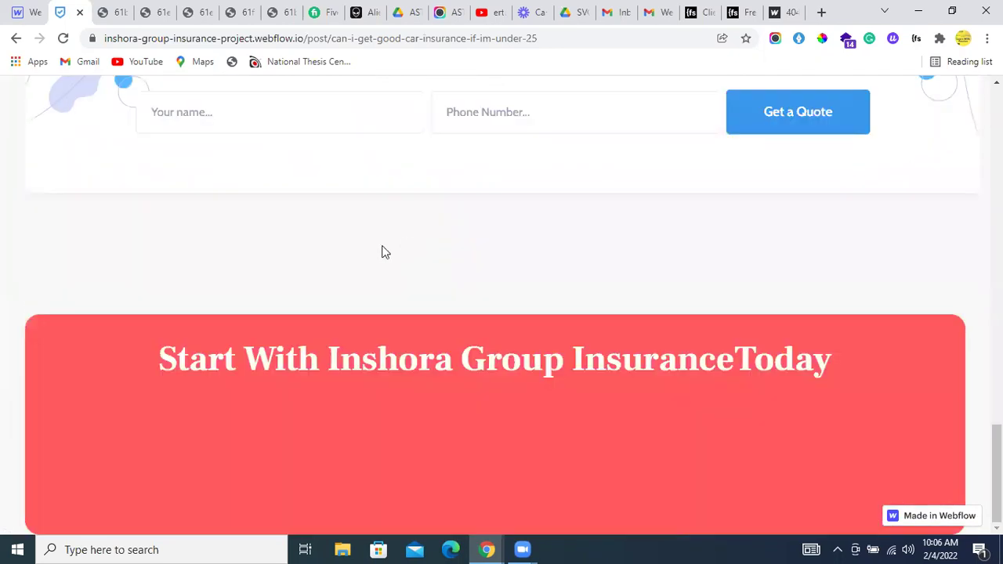
pyautogui.scroll(19, 220, 213)
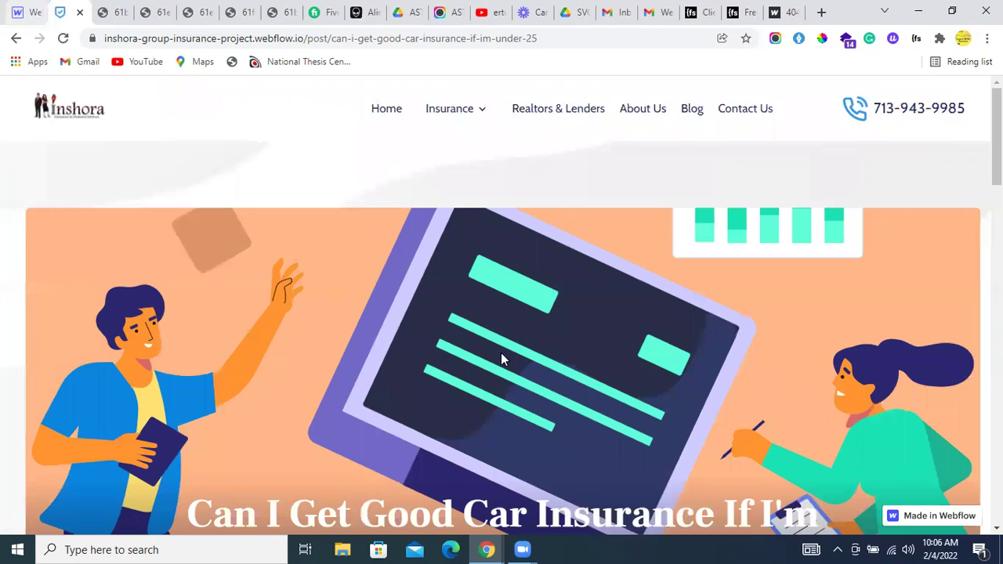
pyautogui.hotkey('ctrl', 'shift', 'Tab')
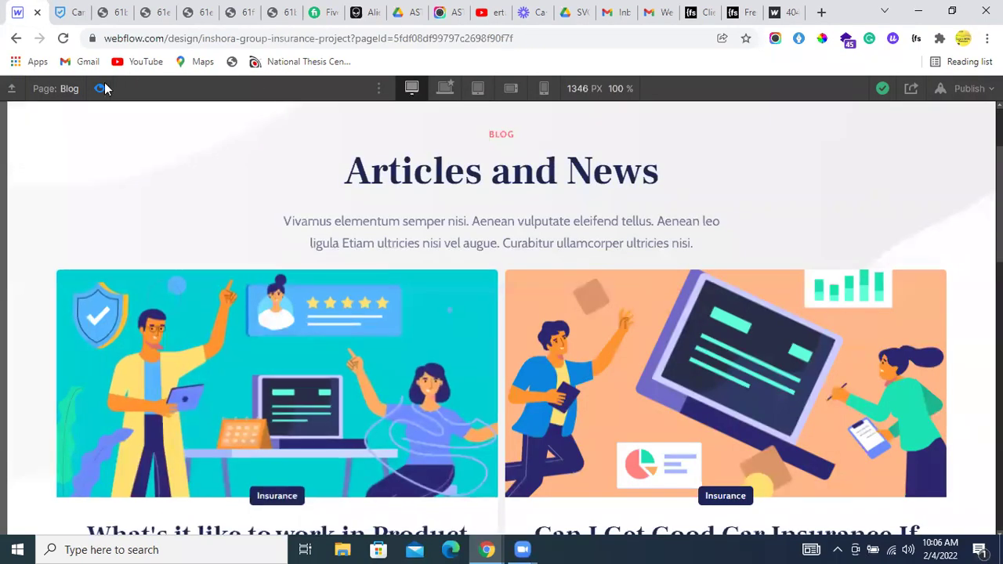
# - Leave preview and open the Sagitta post from the Blog Posts CMS collection
pyautogui.hotkey('ctrl', 'shift', 'p')
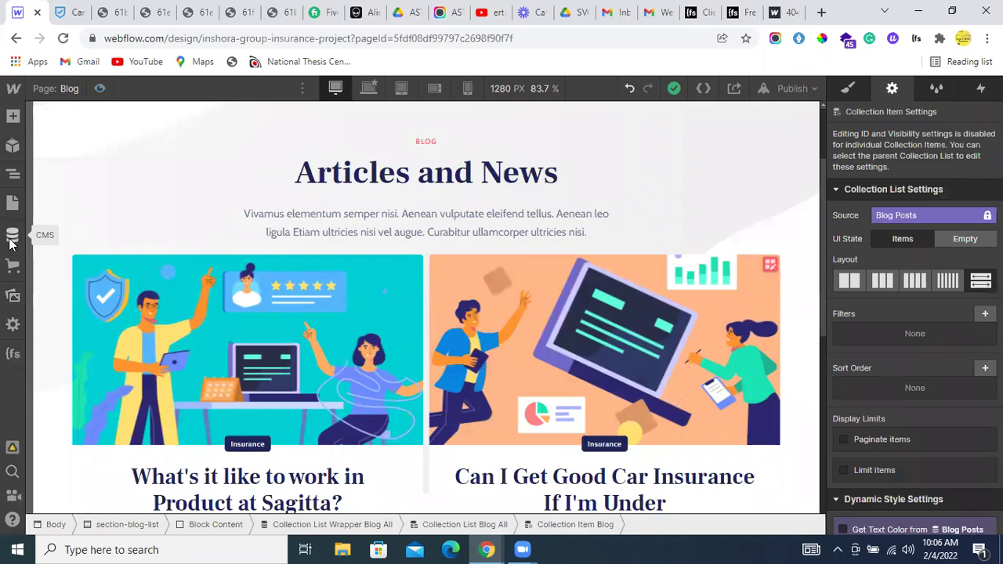
pyautogui.click(11, 238)
pyautogui.click(153, 148)
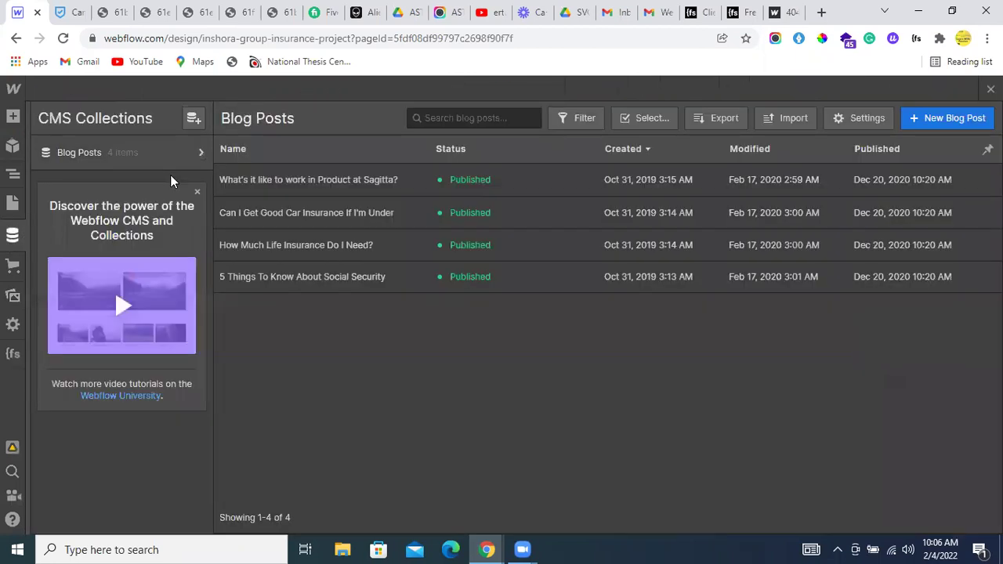
pyautogui.click(418, 183)
# - Select and copy the Sagitta post's body text, then save the post
pyautogui.scroll(-5, 535, 410)
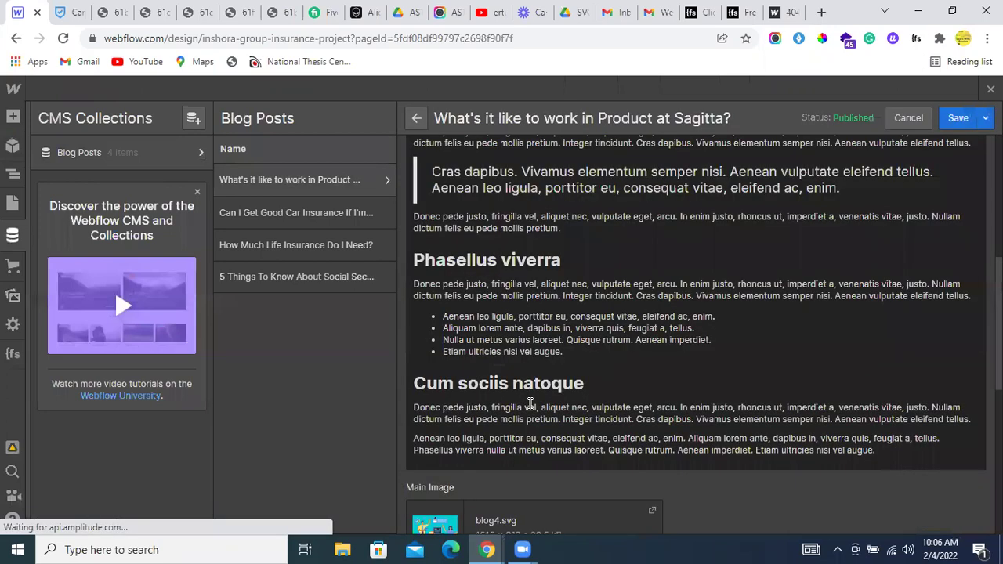
pyautogui.hotkey('ctrl', 'a')
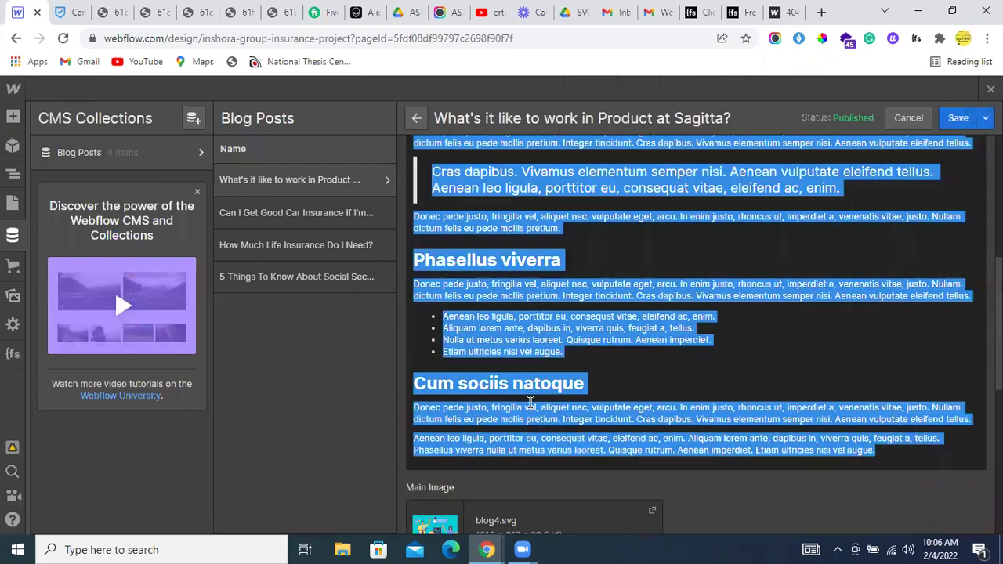
pyautogui.scroll(-5, 530, 401)
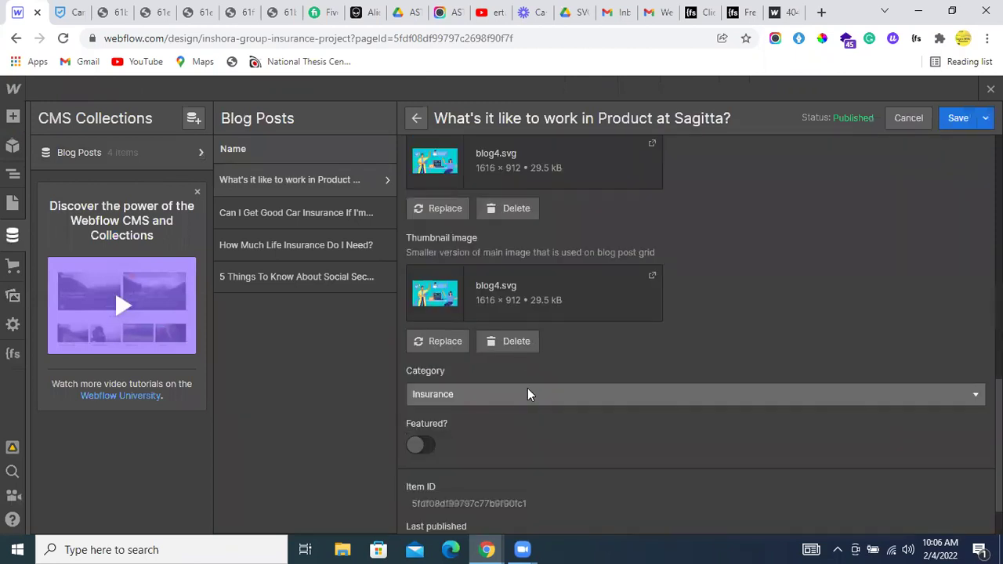
pyautogui.scroll(1, 524, 443)
pyautogui.scroll(5, 525, 468)
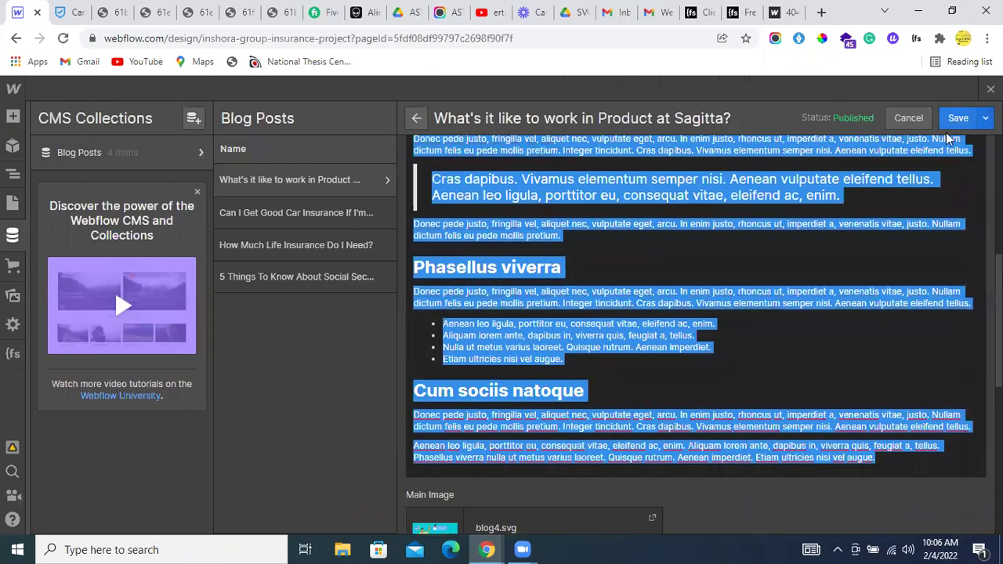
pyautogui.click(761, 179)
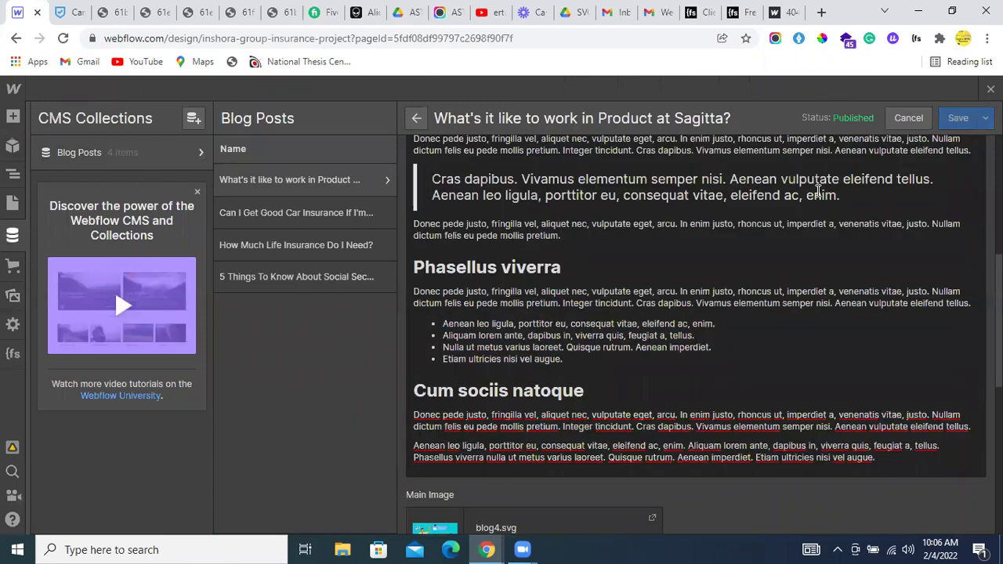
pyautogui.click(954, 121)
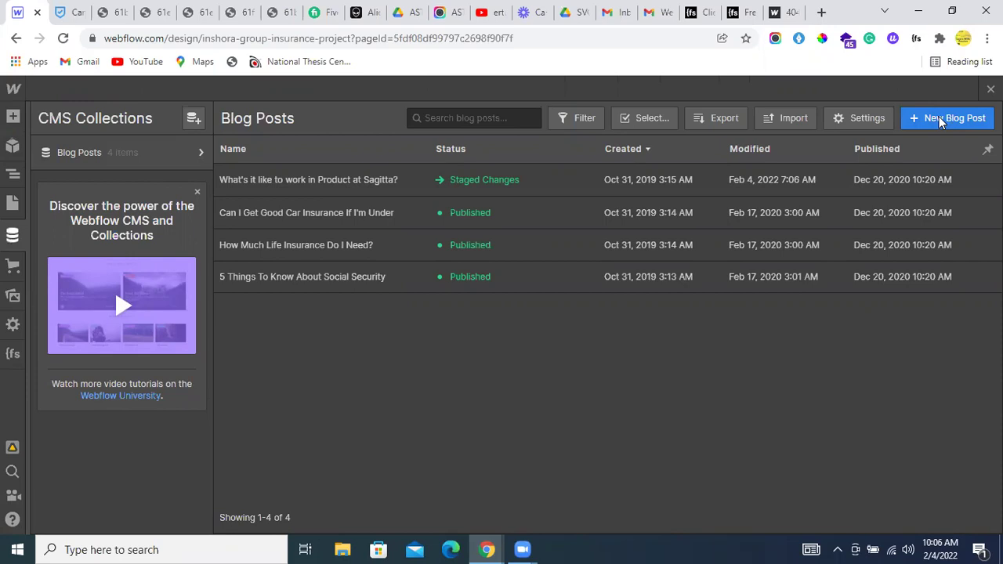
# - Create a new blog post titled 'Youtube' and paste the copied body text into it
pyautogui.click(938, 116)
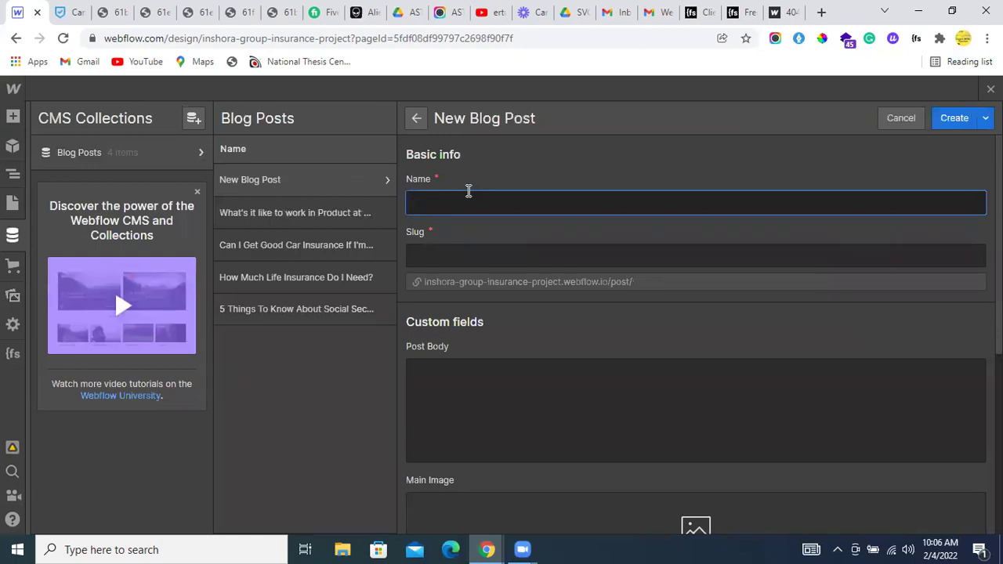
pyautogui.write('Y')
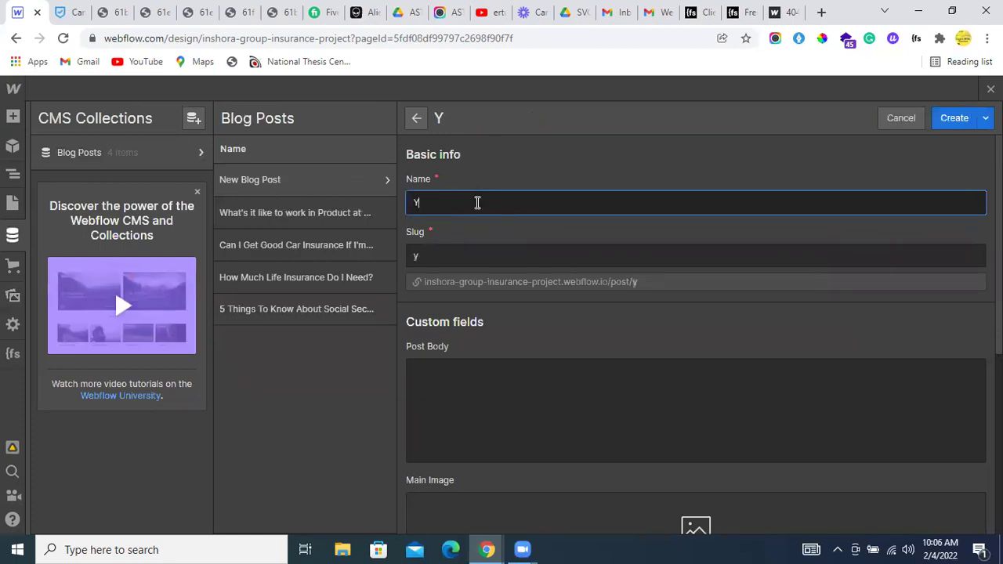
pyautogui.write('outube')
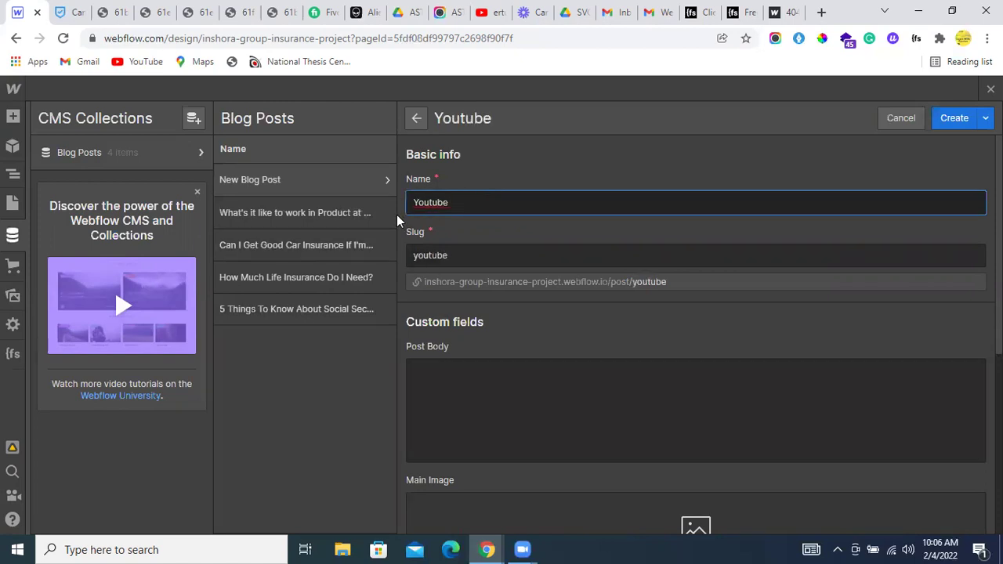
pyautogui.scroll(-2, 478, 395)
pyautogui.click(448, 248)
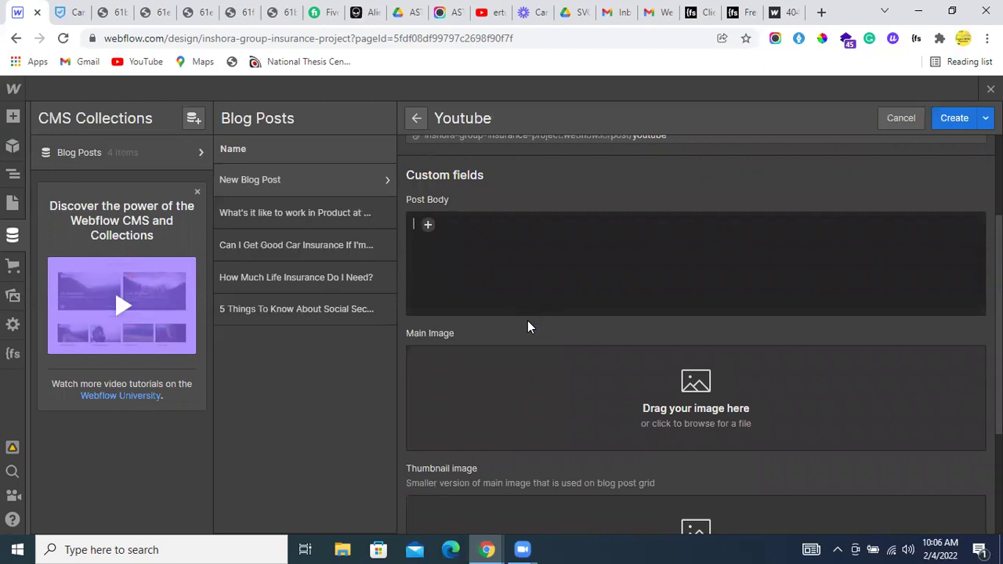
pyautogui.hotkey('ctrl', 'v')
# - Upload test-image.svg as the post's main image and as its thumbnail image
pyautogui.scroll(-10, 510, 207)
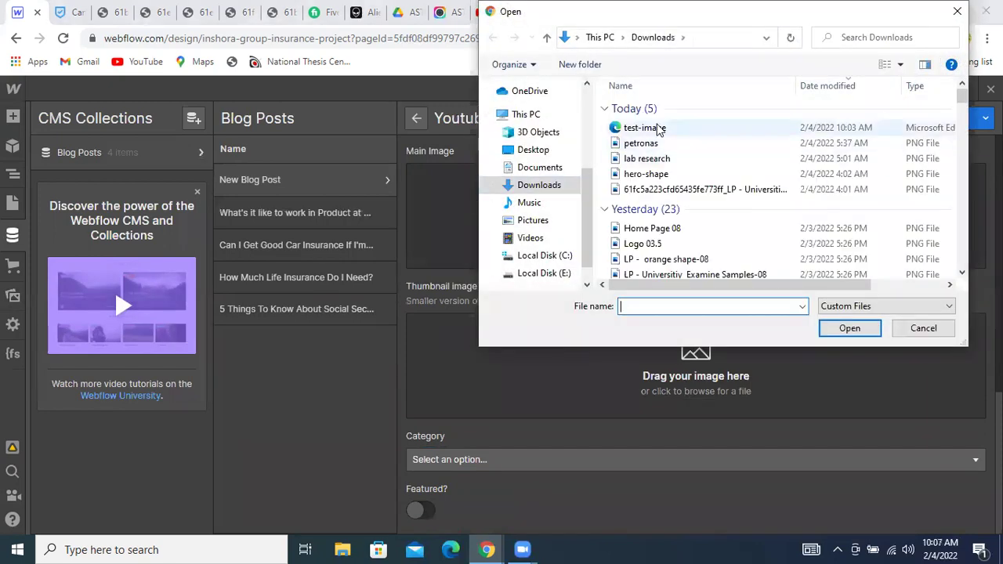
pyautogui.click(645, 128)
pyautogui.click(838, 334)
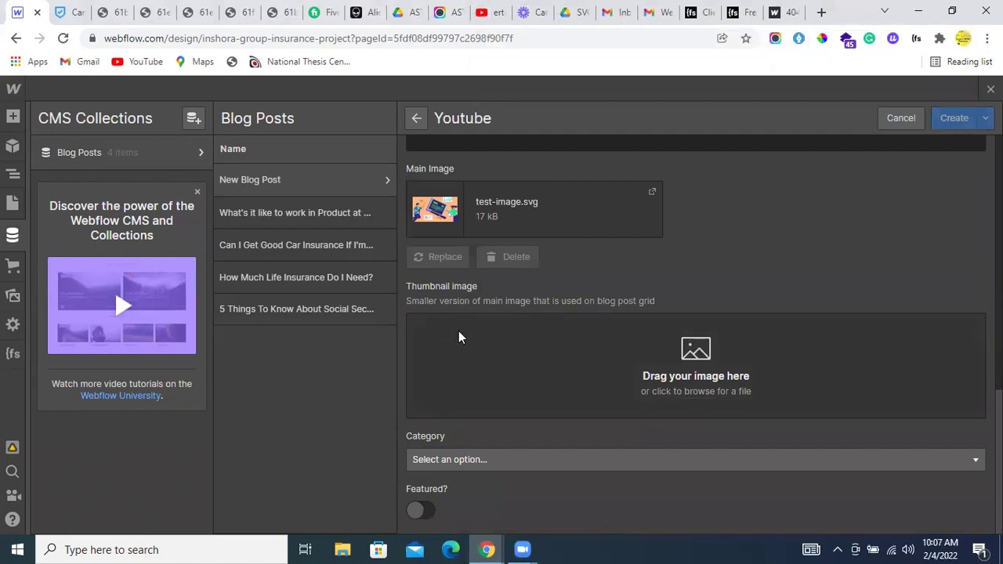
pyautogui.click(527, 362)
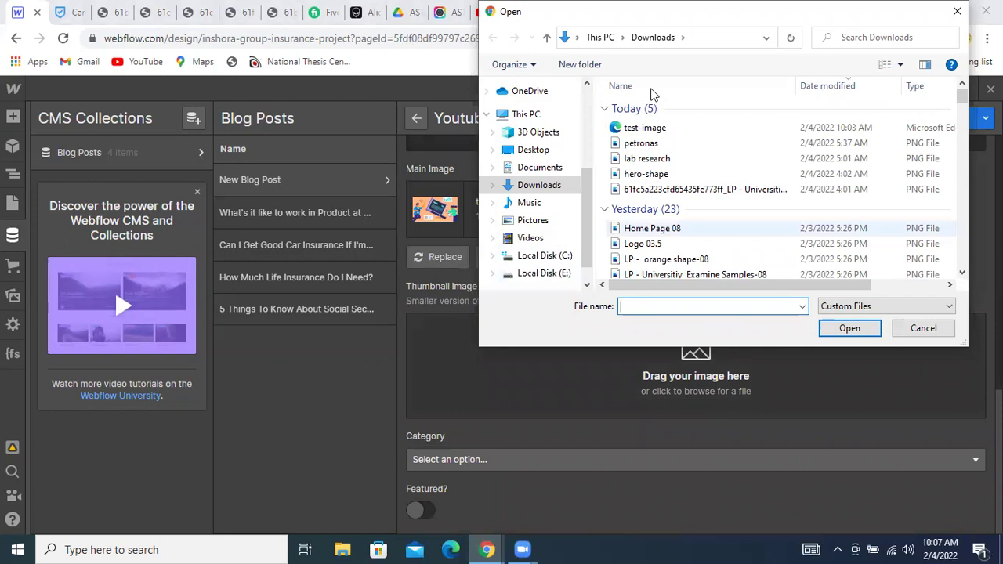
pyautogui.click(645, 128)
pyautogui.click(844, 328)
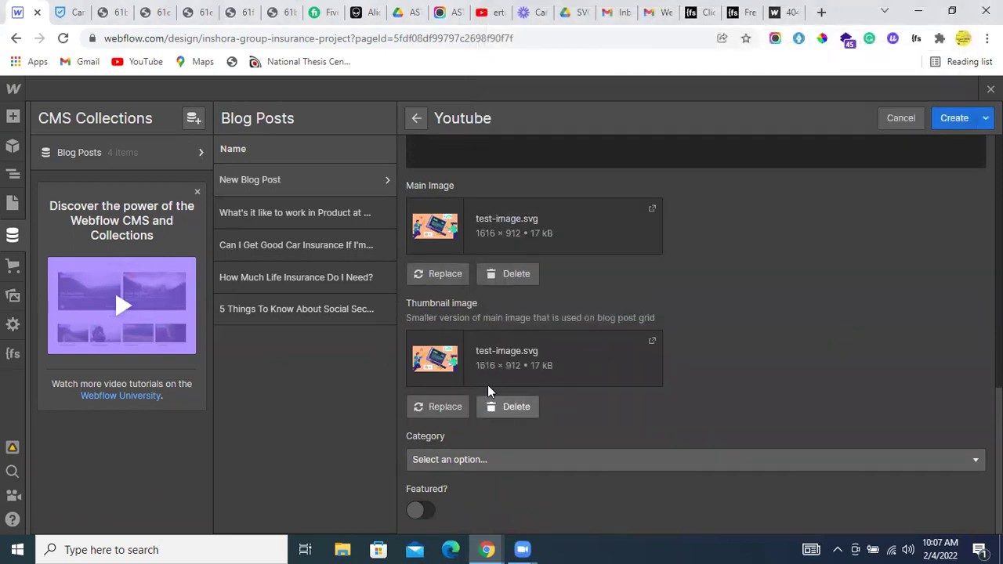
# - Review the live Blog list and the 'Can I Get Good Car Insurance' post, then return to the Youtube form
pyautogui.click(70, 12)
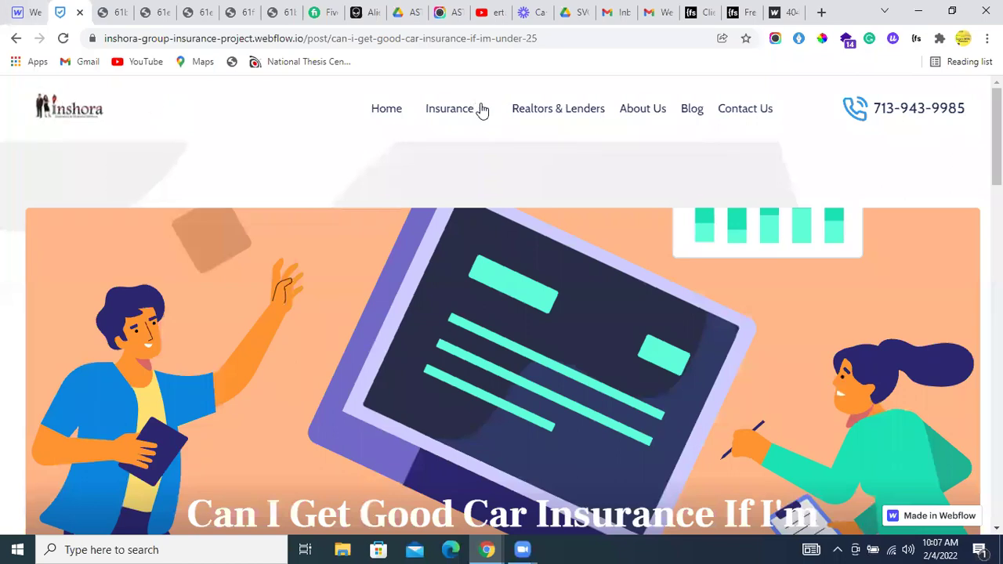
pyautogui.click(687, 114)
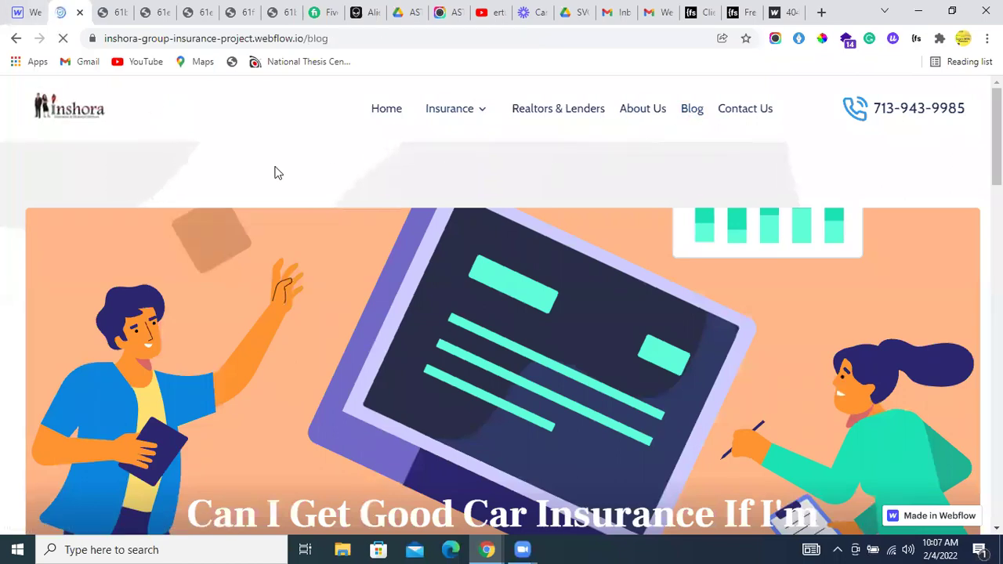
pyautogui.scroll(-3, 290, 405)
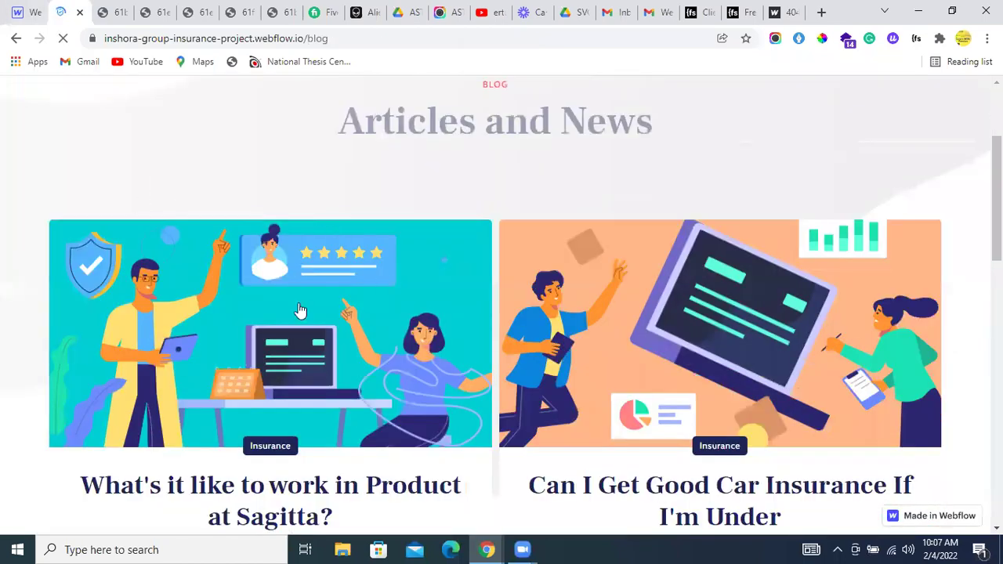
pyautogui.hotkey('ctrl', 'pageup')
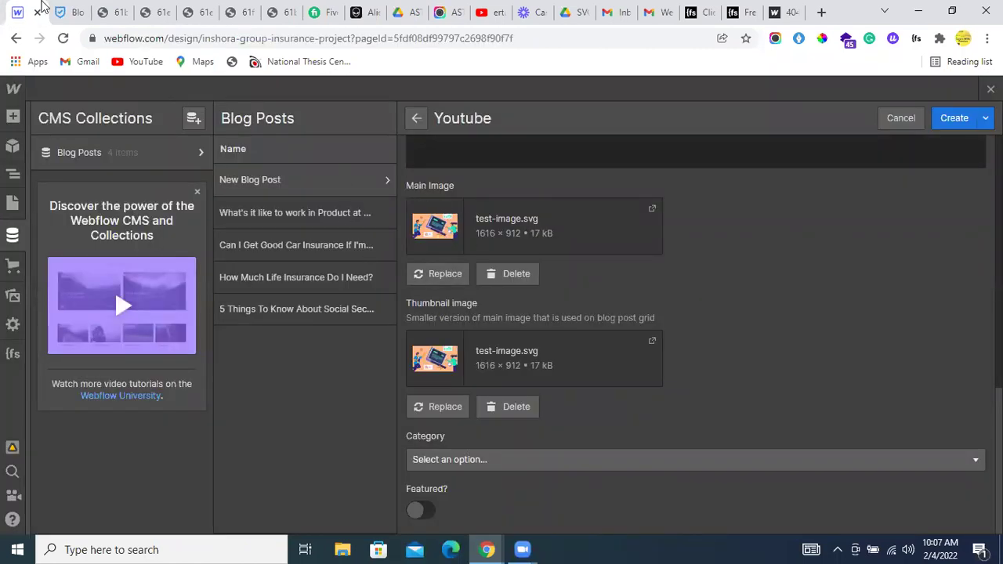
pyautogui.hotkey('ctrl', 'pagedown')
pyautogui.click(647, 313)
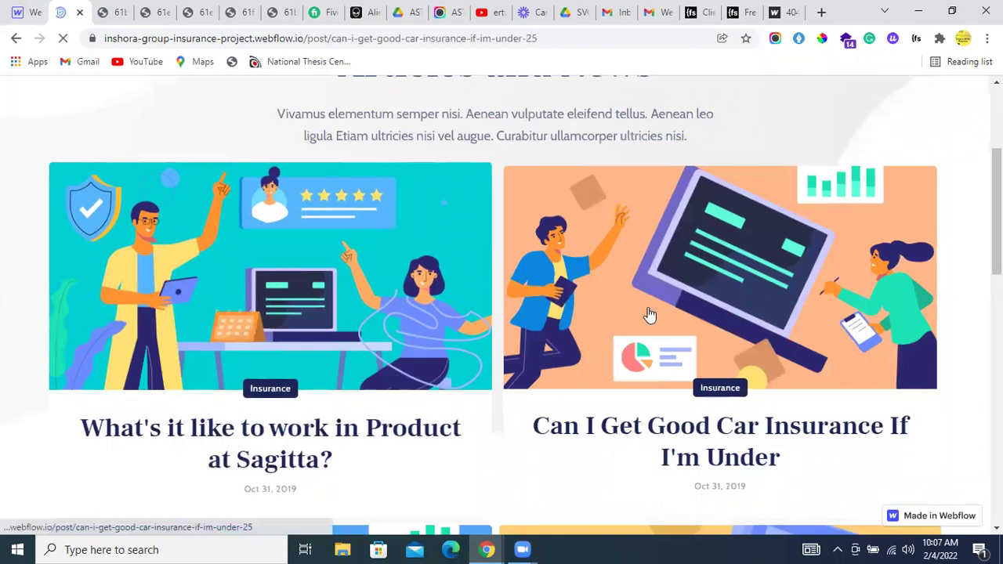
pyautogui.scroll(-3, 284, 271)
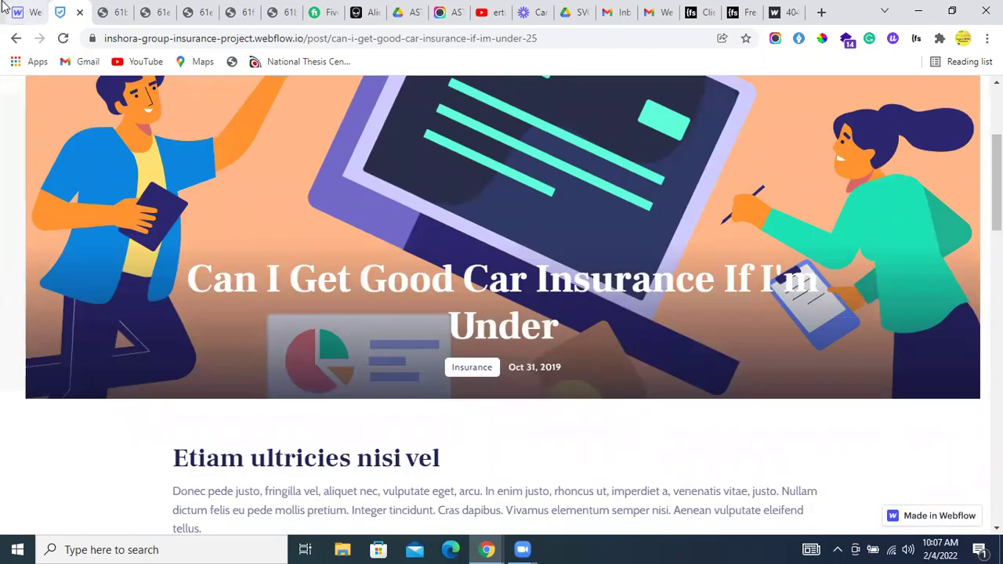
pyautogui.click(30, 12)
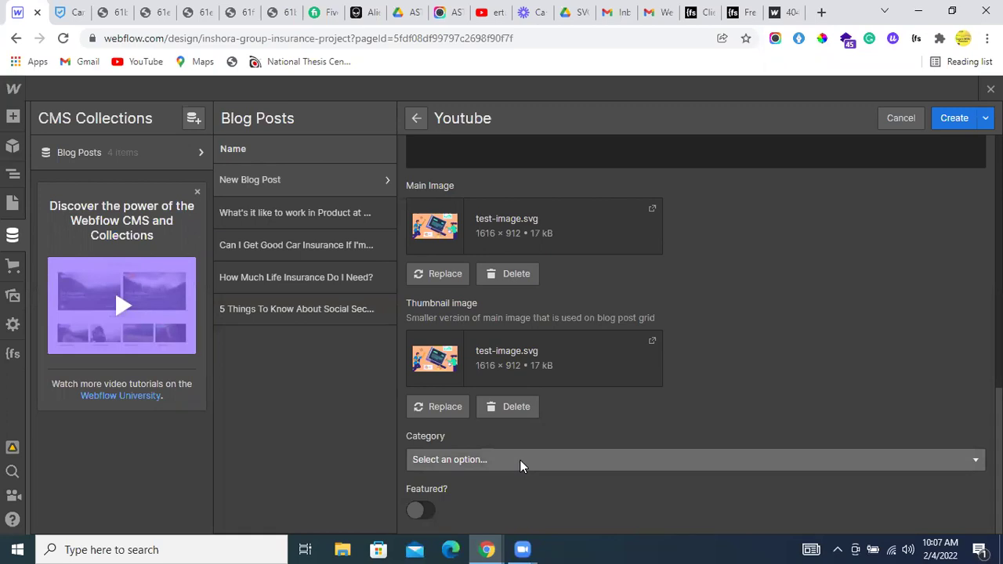
# - Choose News as the Youtube post's category, leave Featured? switched on, and create the item
pyautogui.click(770, 461)
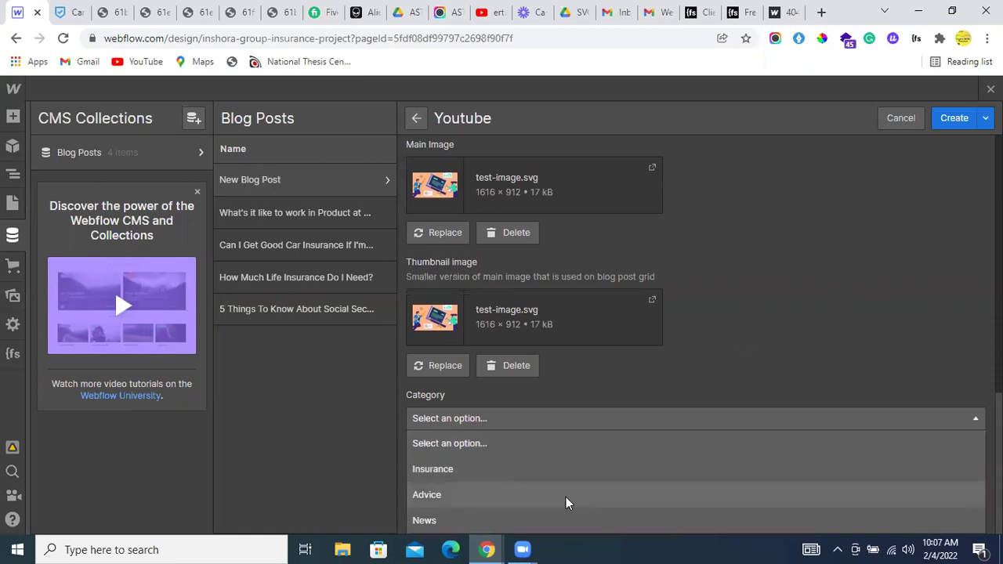
pyautogui.click(473, 513)
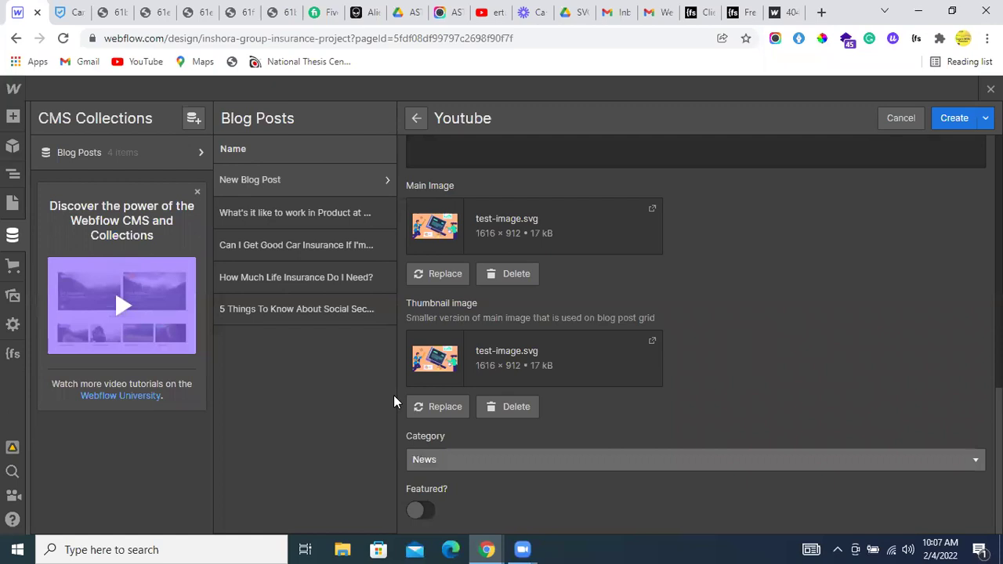
pyautogui.click(420, 510)
pyautogui.click(420, 511)
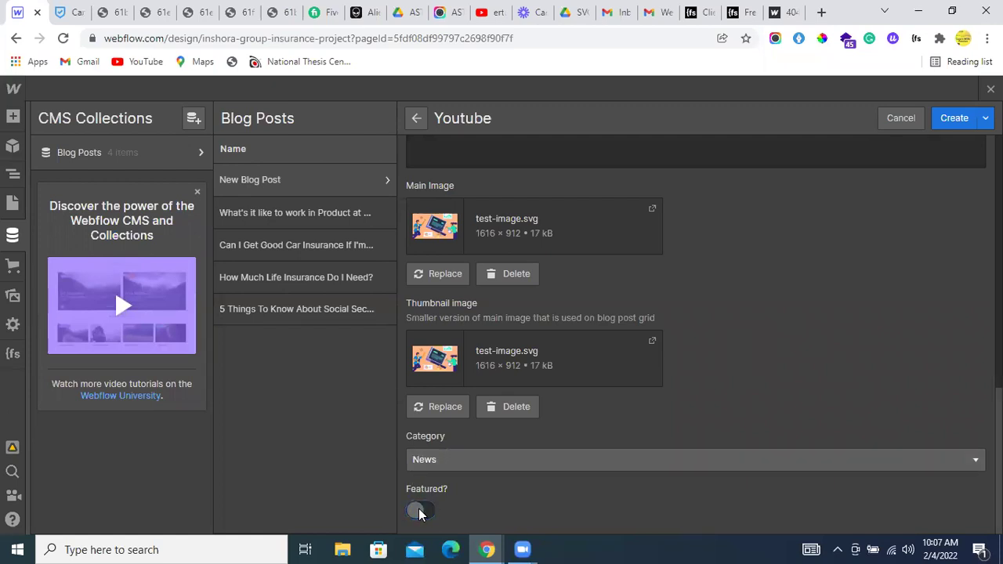
pyautogui.click(420, 510)
pyautogui.click(421, 511)
pyautogui.click(421, 511)
pyautogui.click(954, 117)
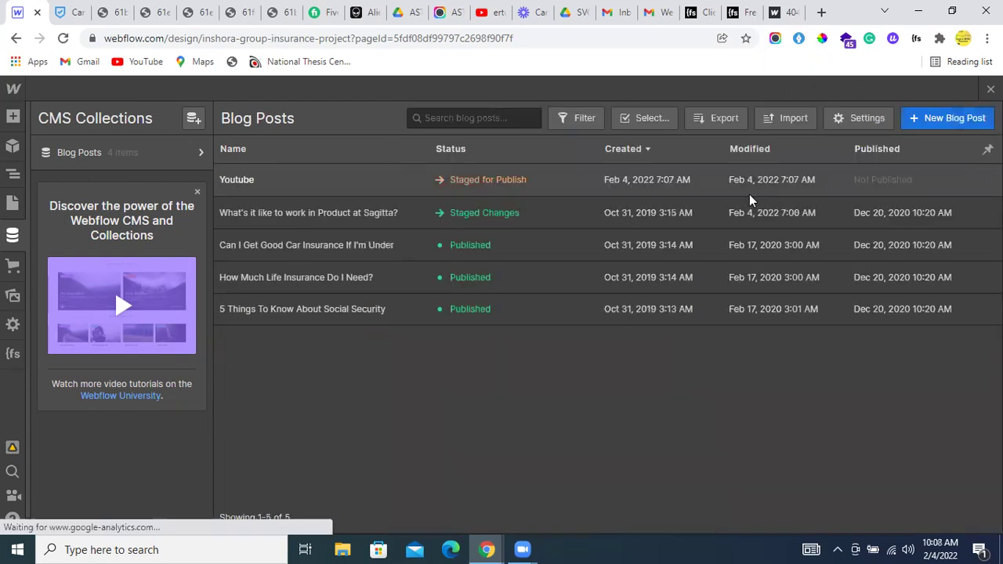
# - Preview the Blog page to confirm the Youtube post appears first with a News tag
pyautogui.click(3, 241)
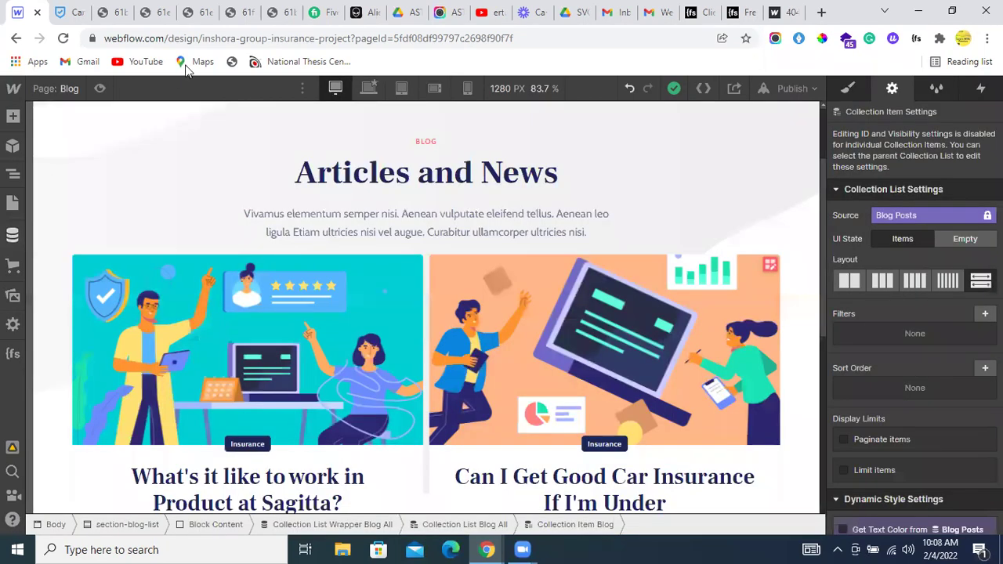
pyautogui.hotkey('ctrl', 'shift', 'p')
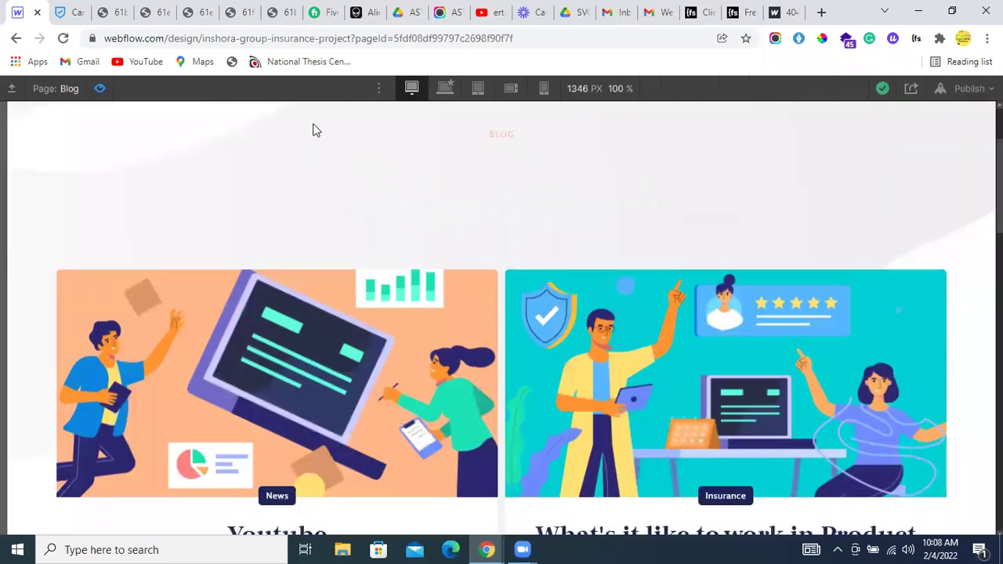
pyautogui.scroll(-4, 314, 128)
pyautogui.scroll(2, 309, 165)
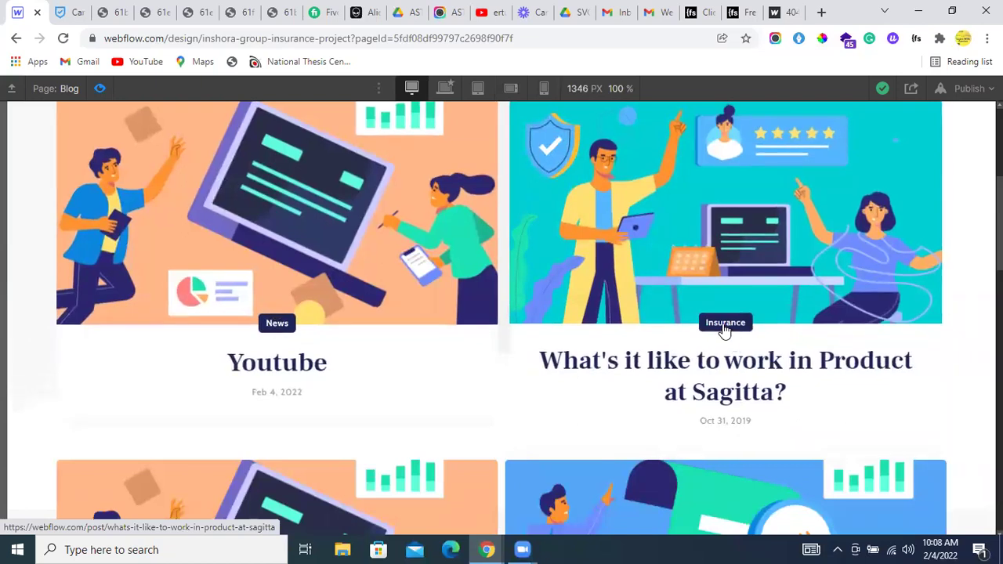
pyautogui.scroll(-8, 459, 259)
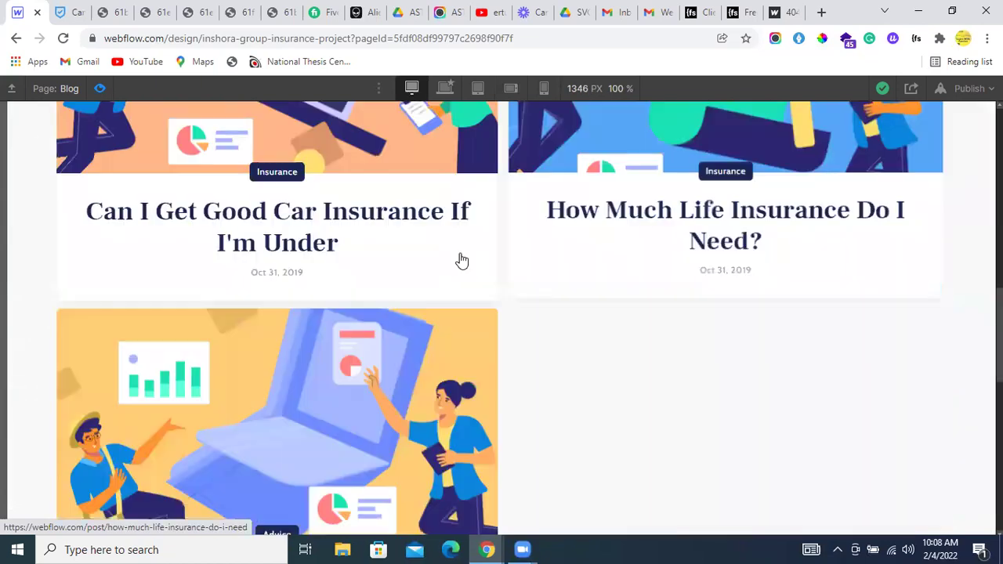
pyautogui.scroll(9, 365, 314)
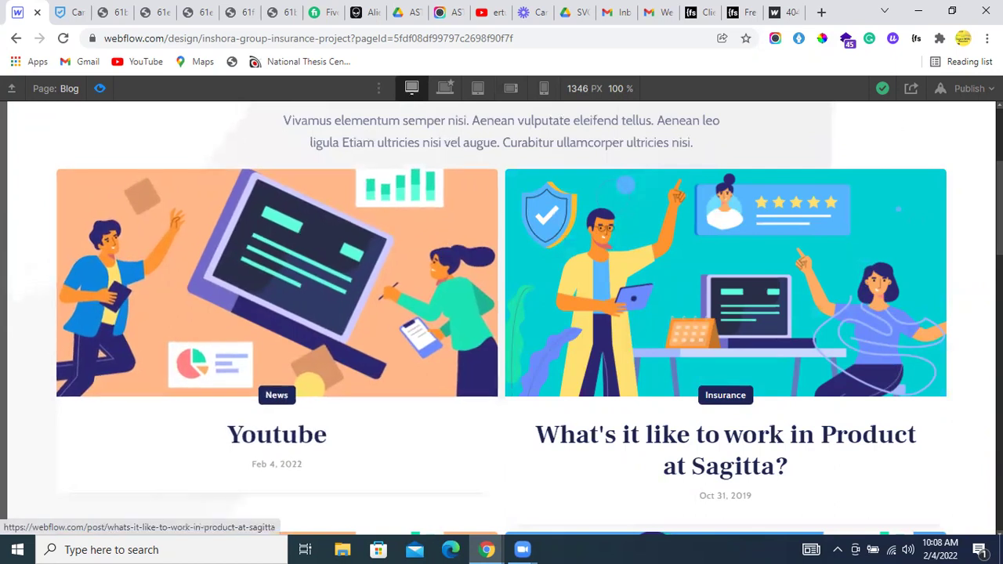
# - Check the publishing options without publishing, then open the Youtube post's page
pyautogui.click(948, 93)
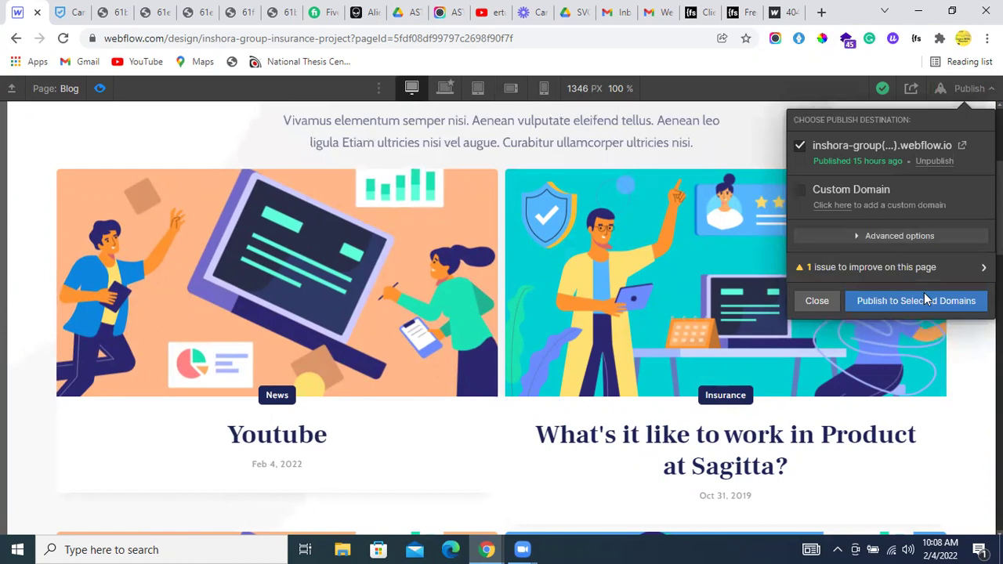
pyautogui.click(818, 301)
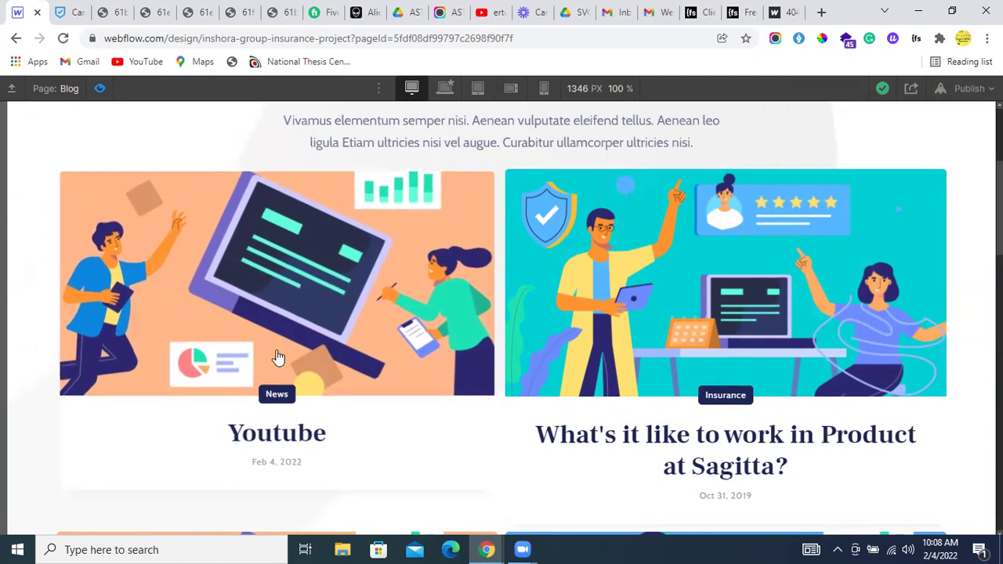
pyautogui.click(405, 178)
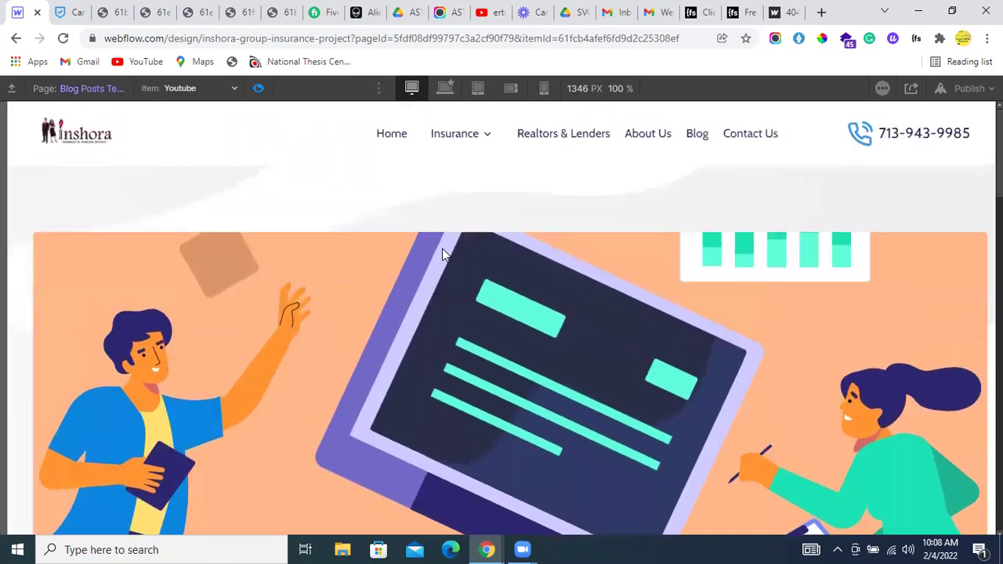
# - Scroll the Youtube post page to check its hero image, News tag, Feb 4, 2022 date and body text
pyautogui.scroll(-12, 439, 255)
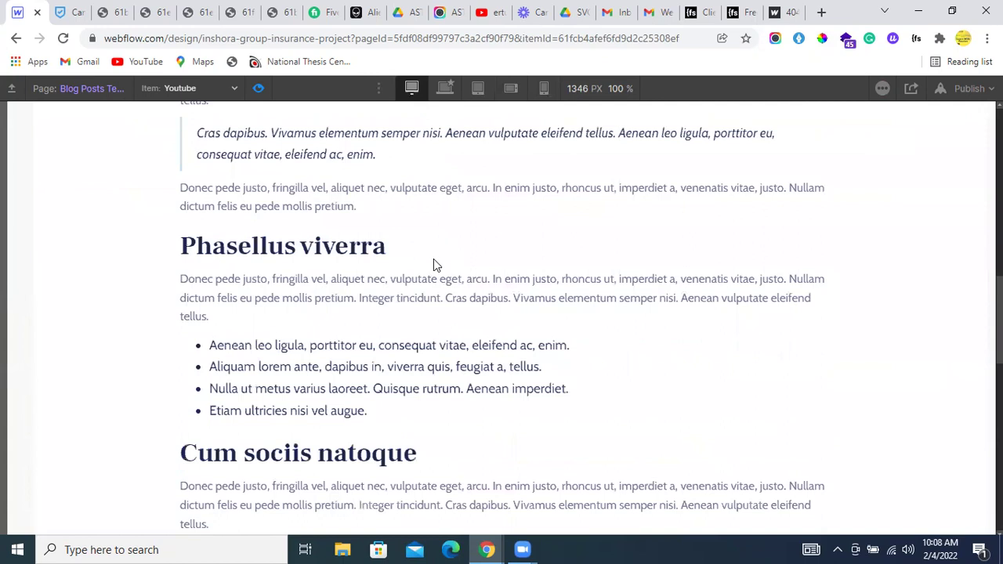
pyautogui.scroll(15, 434, 259)
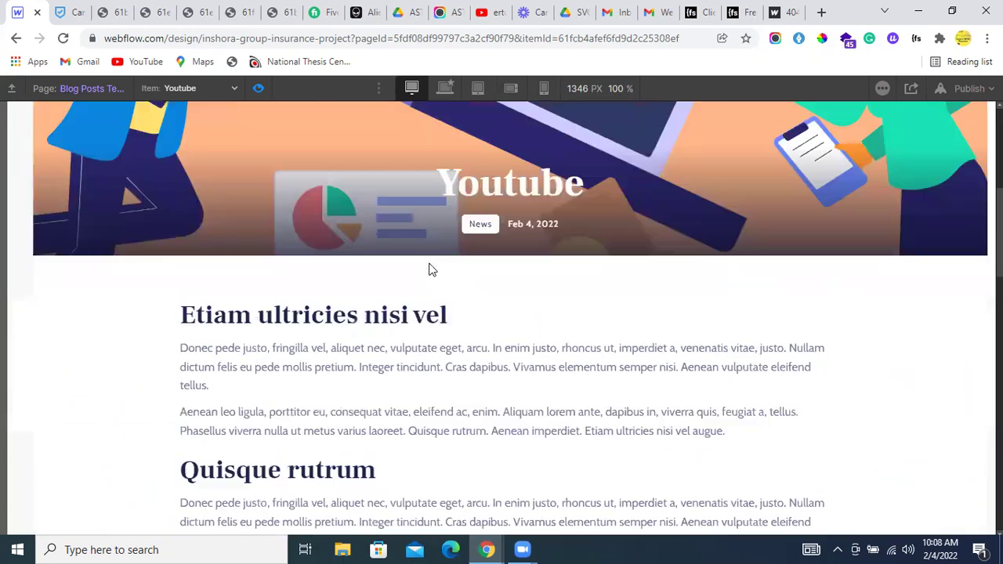
pyautogui.scroll(-12, 423, 269)
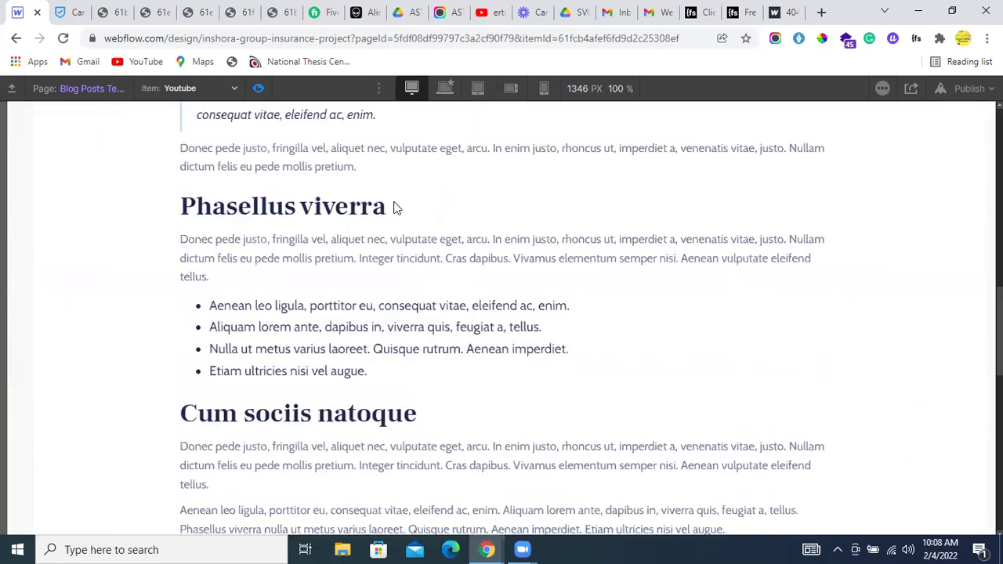
pyautogui.scroll(2, 383, 212)
pyautogui.scroll(5, 383, 223)
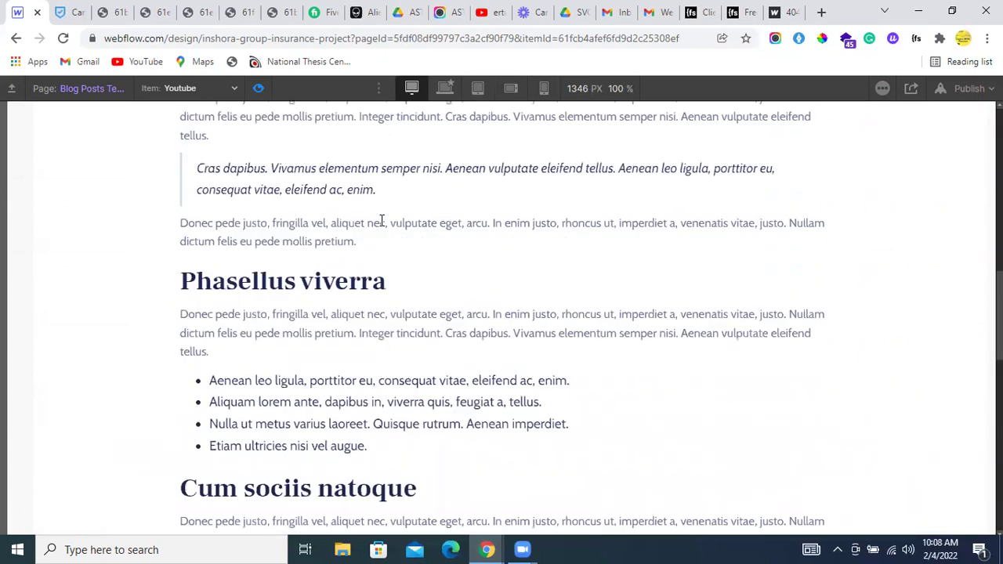
pyautogui.scroll(-10, 382, 224)
pyautogui.scroll(5, 383, 227)
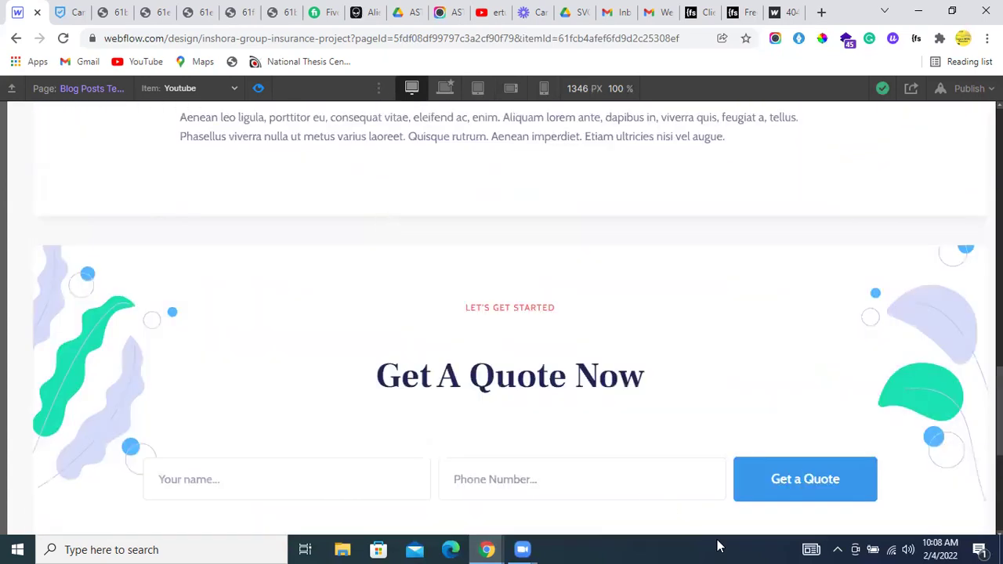